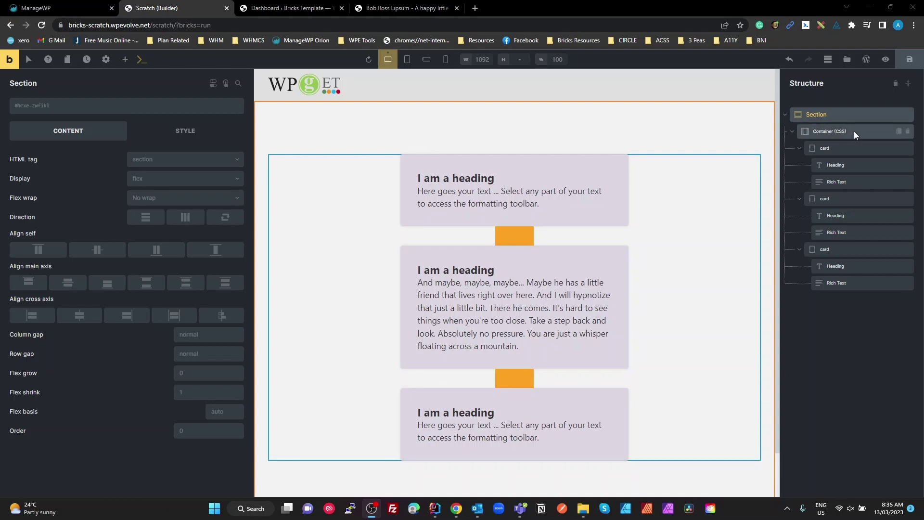
Set the container's Align cross axis to centre so the three cards sit centred
left_click(809, 131)
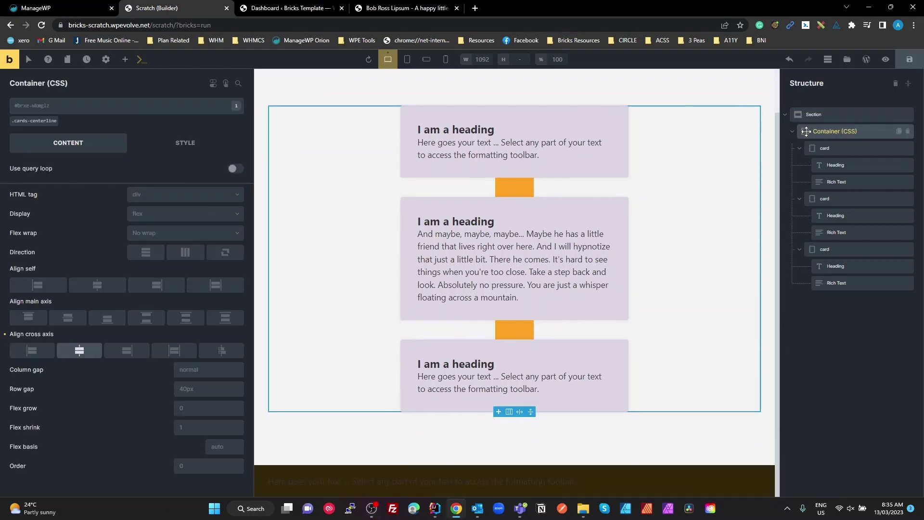
left_click(39, 121)
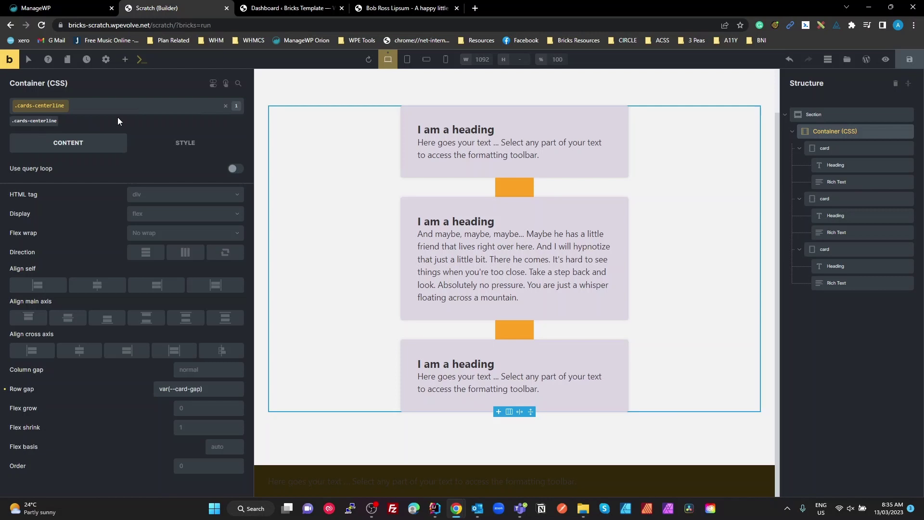
left_click(226, 107)
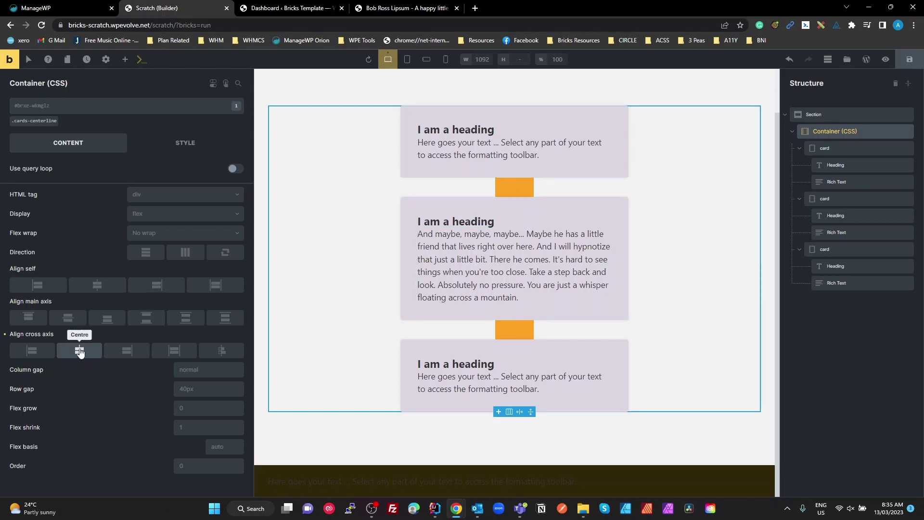
left_click(123, 353)
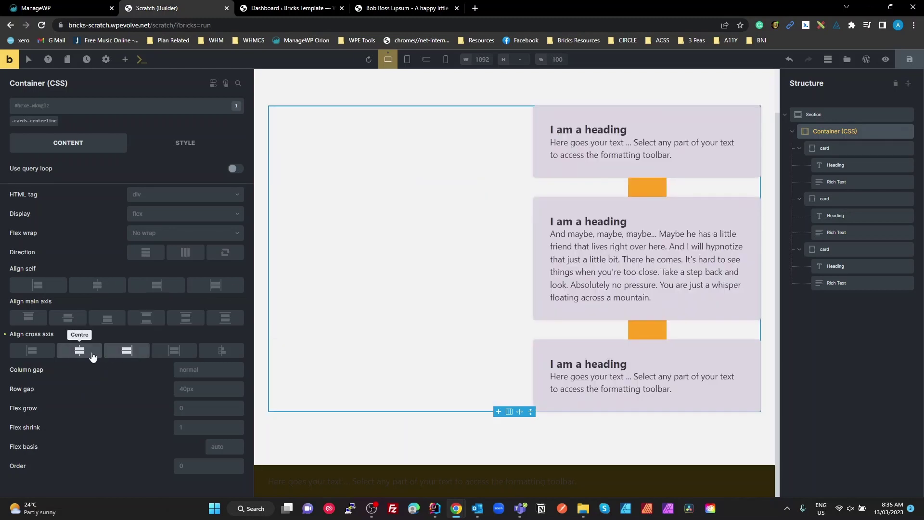
left_click(93, 356)
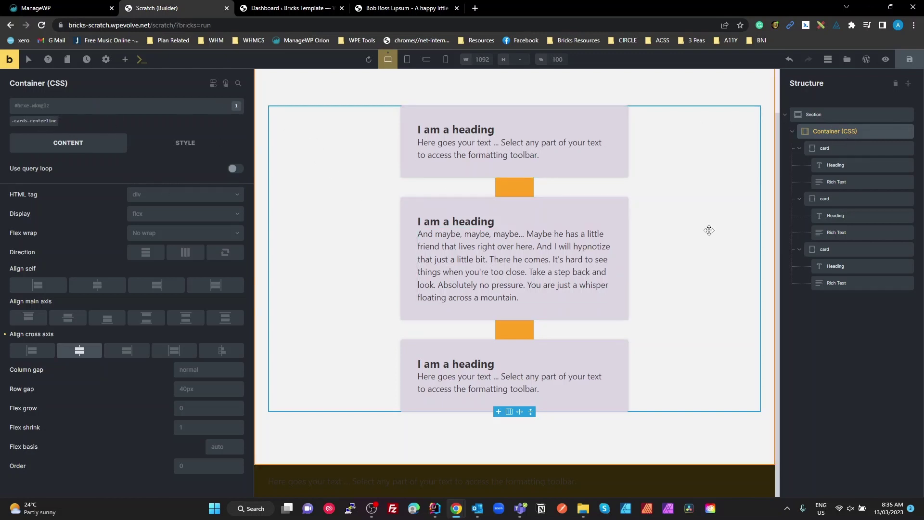
Select the first card and review its STYLE Layout settings before returning to CONTENT
left_click(828, 149)
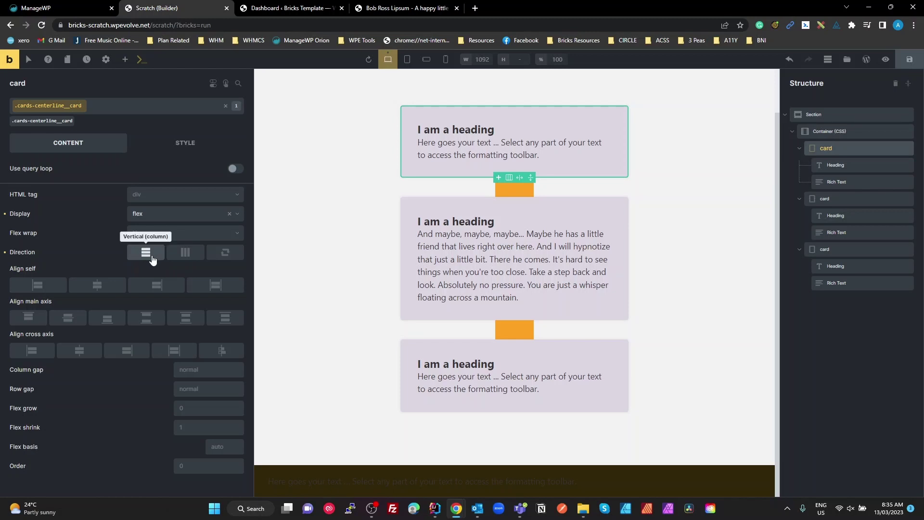
left_click(199, 147)
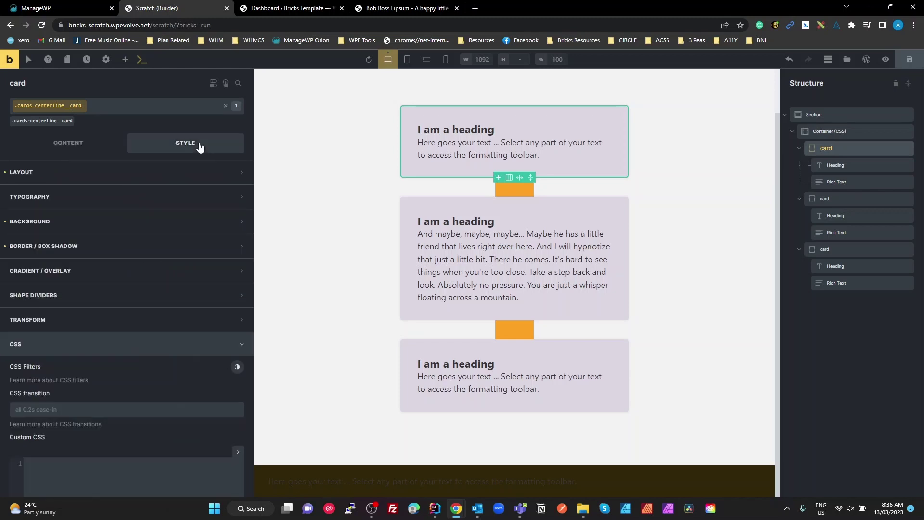
left_click(35, 179)
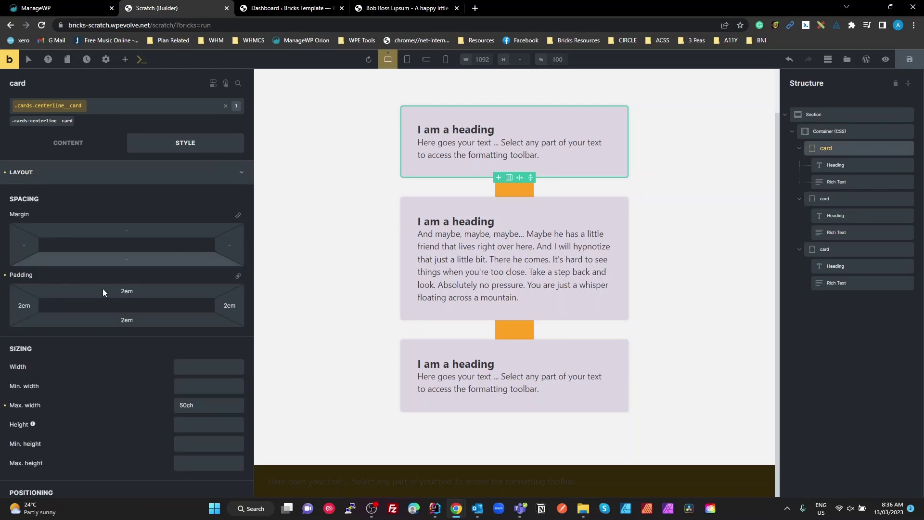
left_click(72, 179)
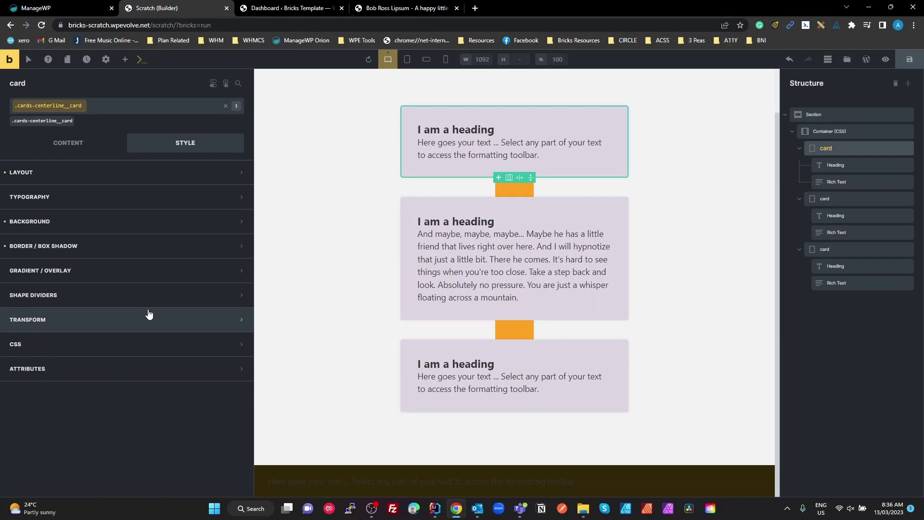
left_click(73, 143)
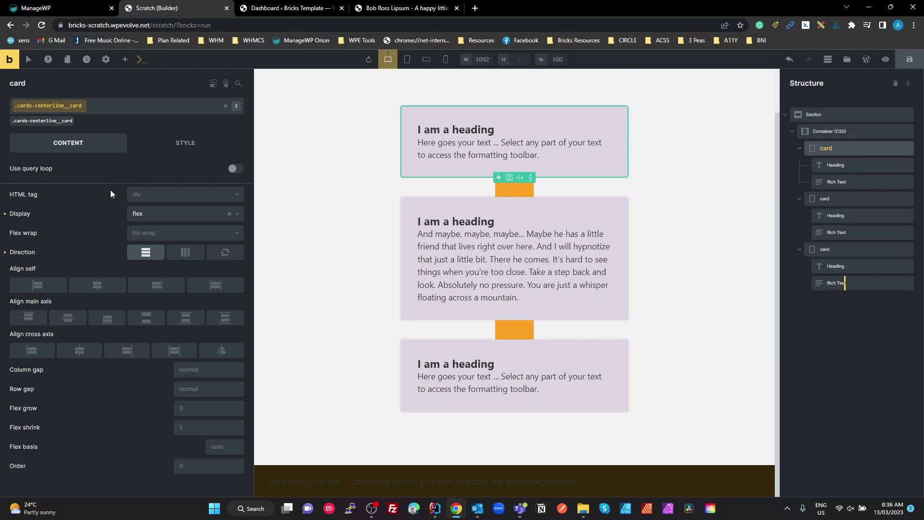
Open the .cards-centerline class's Custom CSS under the container's STYLE > CSS
left_click(854, 130)
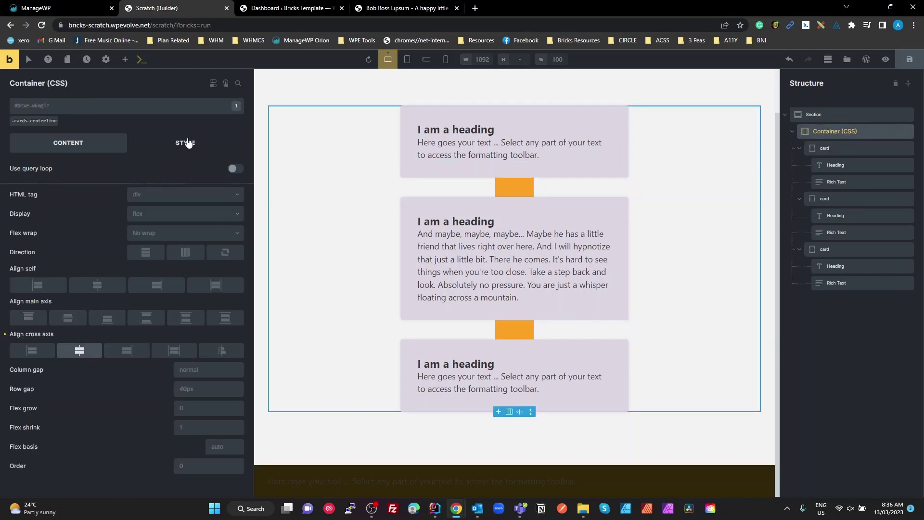
left_click(30, 120)
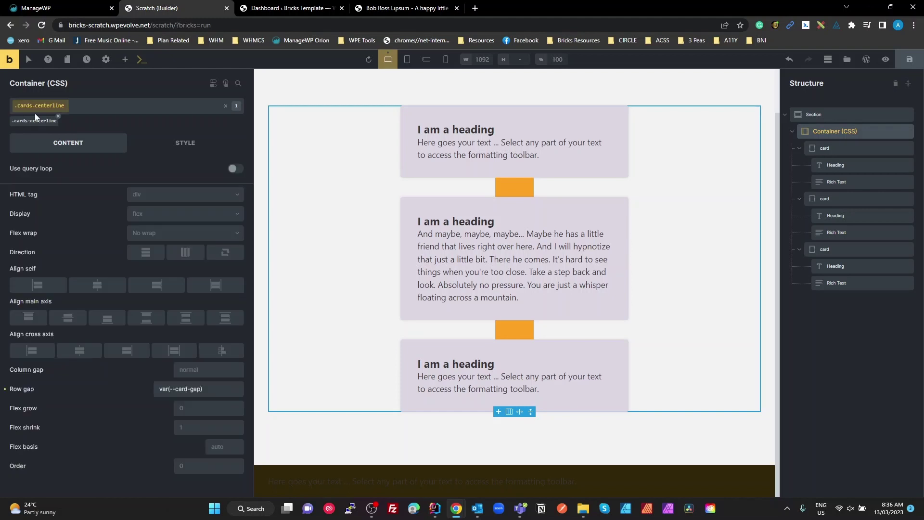
left_click(179, 142)
left_click(73, 344)
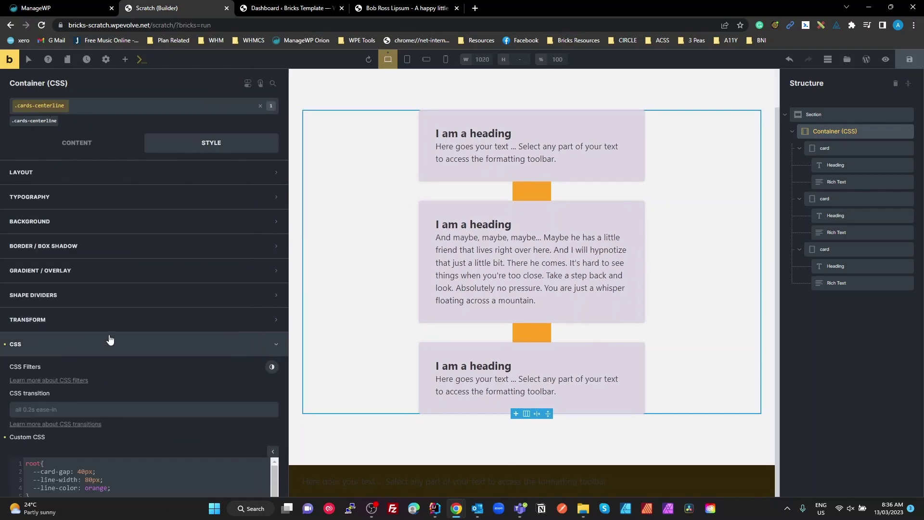
scroll(121, 352, "up", 2)
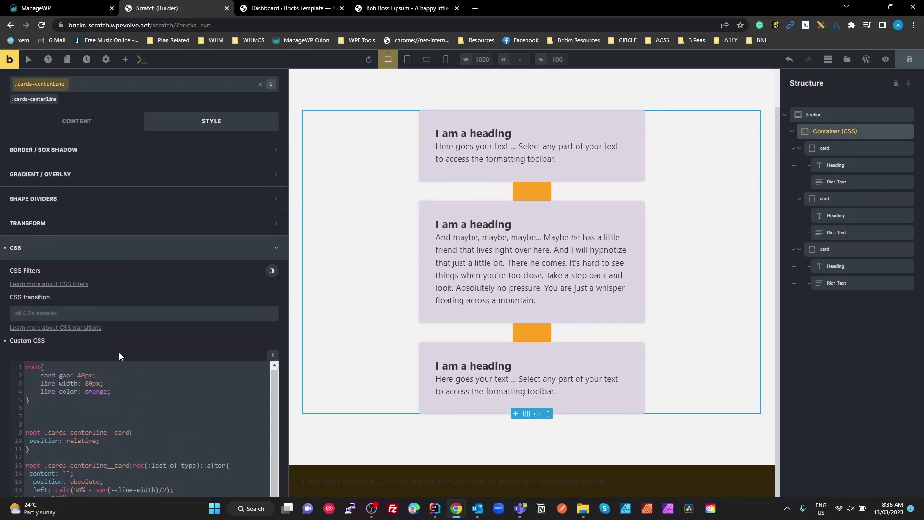
Change the --card-gap value from 40px to 50px
double_click(30, 366)
left_click(52, 375)
left_click(89, 375)
key("ctrl+s")
type("8")
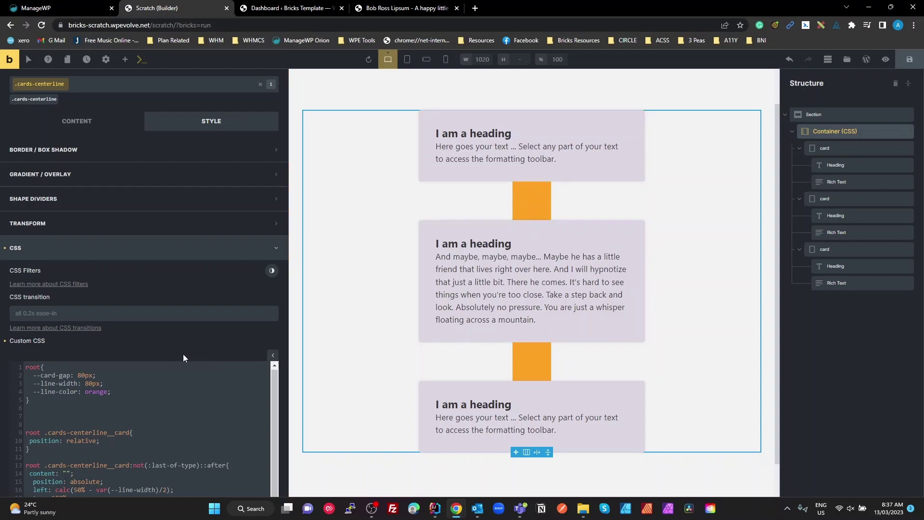
key("BackSpace")
type("5")
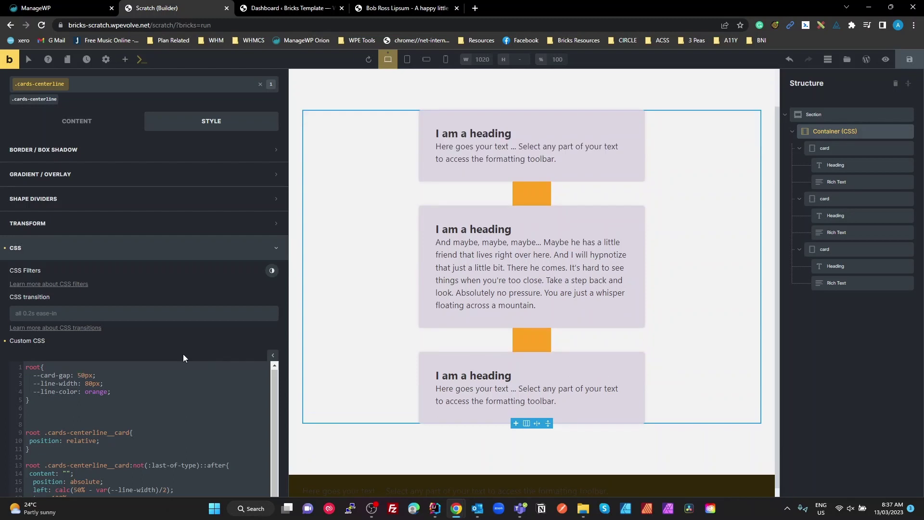
Change the --line-width value to 130px
left_click(85, 384)
key("Delete")
type("1")
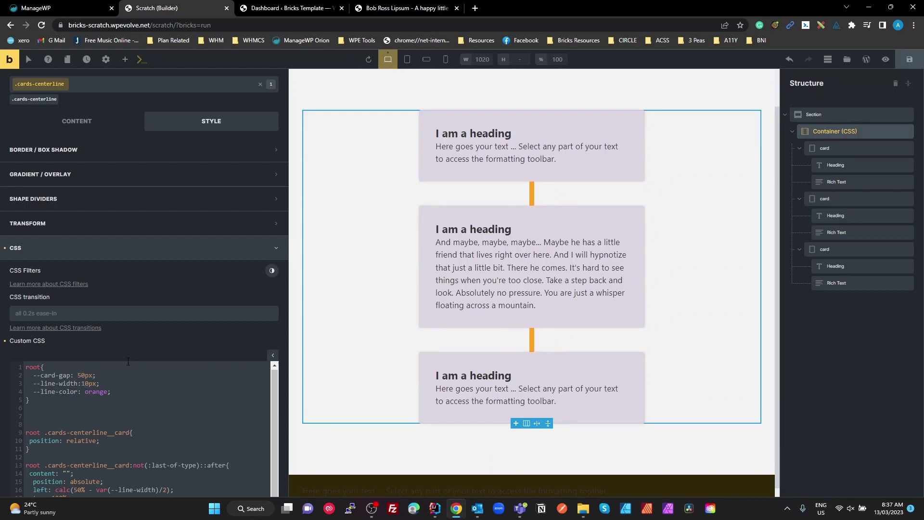
key("Delete")
type("130")
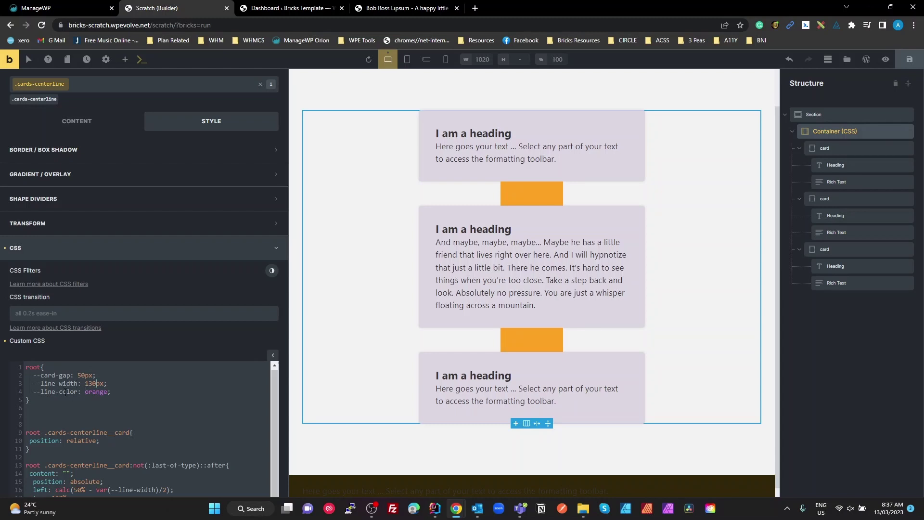
double_click(96, 392)
type("var()")
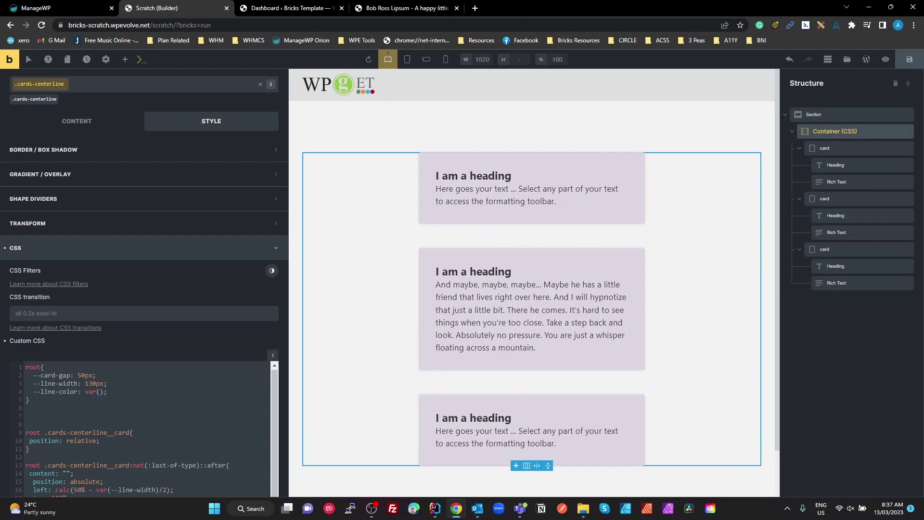
type("--secontary")
double_click(133, 391)
type("secondary")
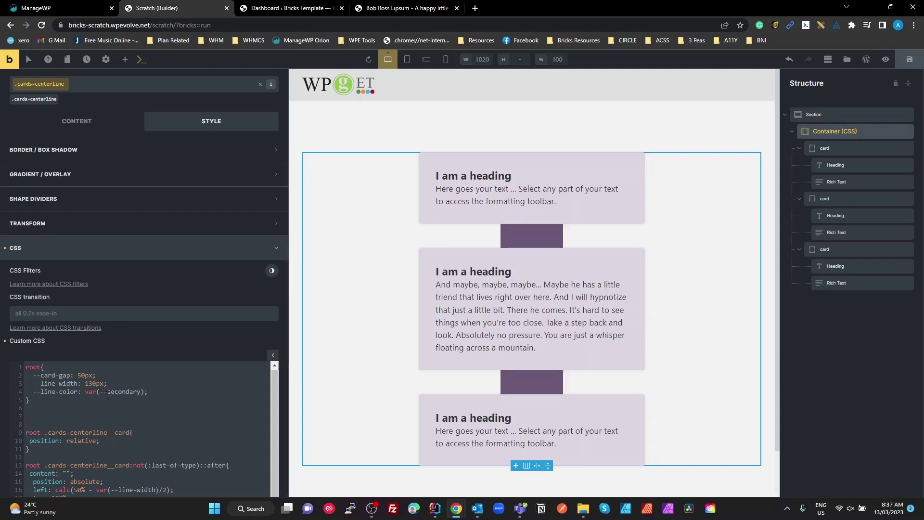
left_click_drag(77, 391, 34, 391)
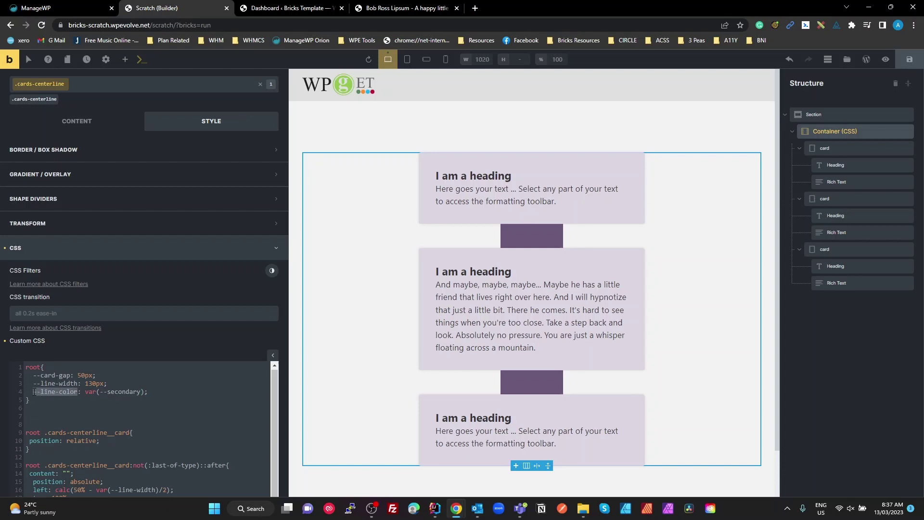
left_click(84, 392)
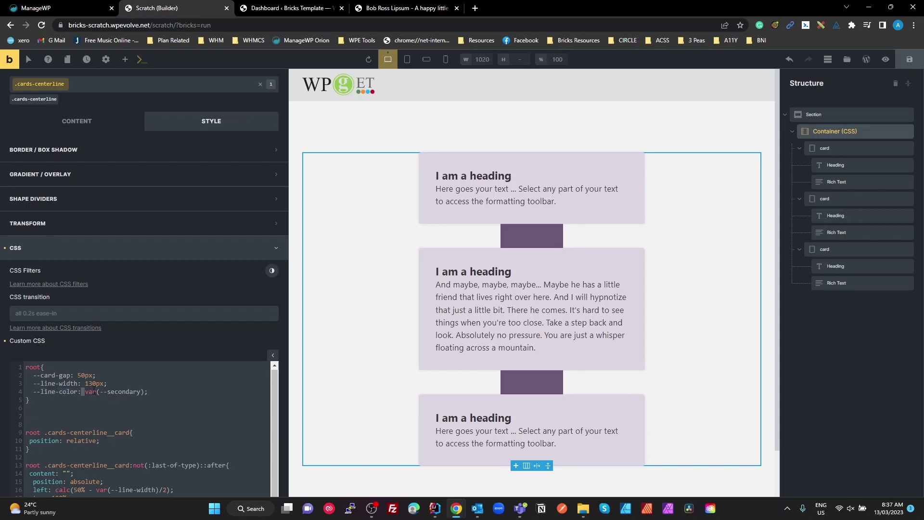
left_click(143, 397)
left_click_drag(85, 391, 123, 397)
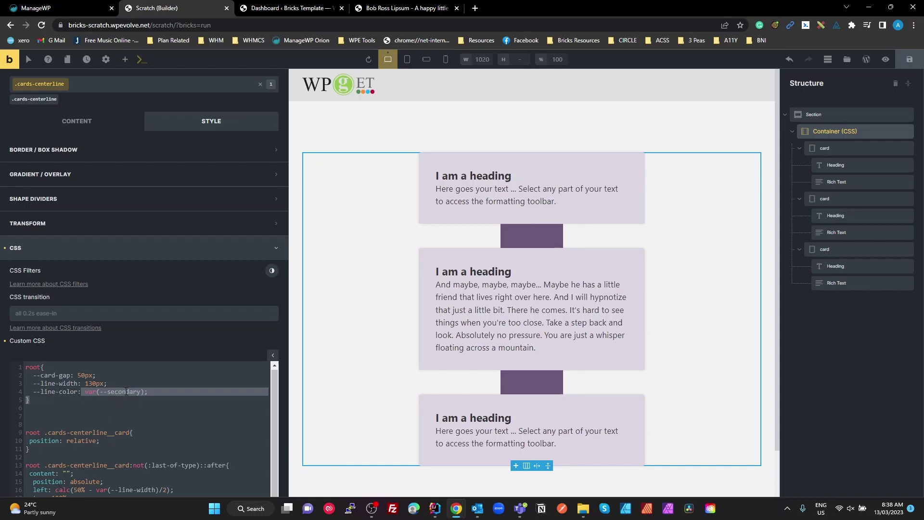
left_click(166, 398)
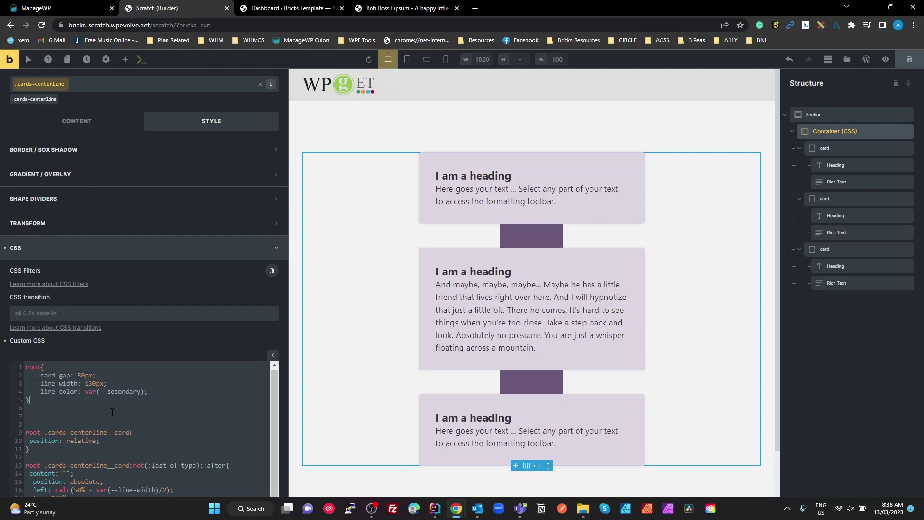
left_click_drag(71, 375, 33, 375)
scroll(122, 201, "up", 2)
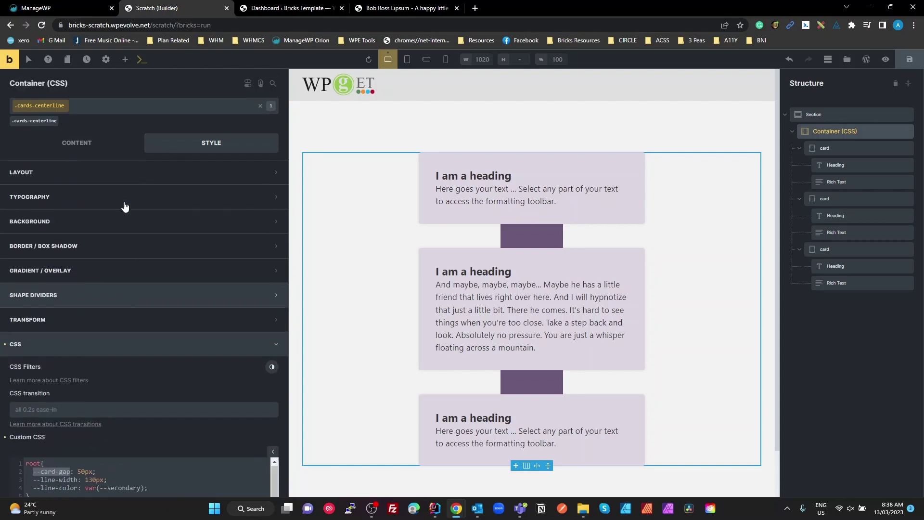
left_click(77, 143)
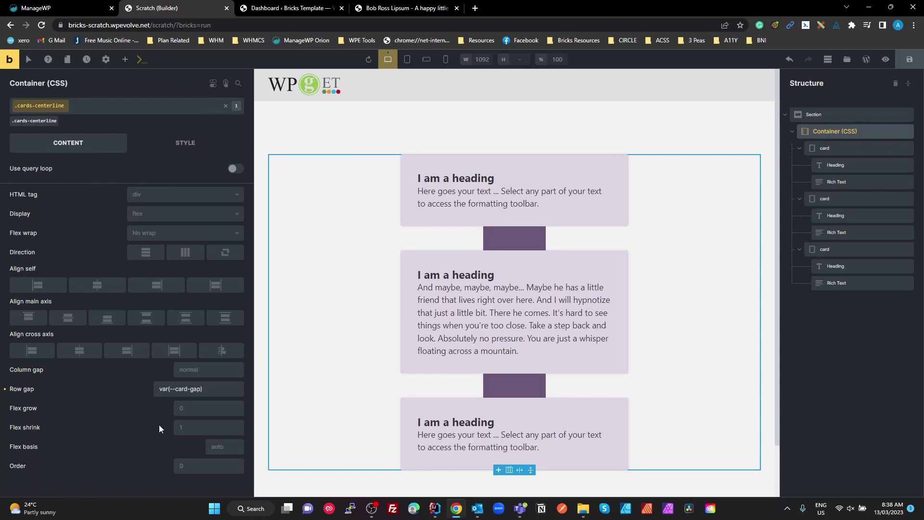
left_click_drag(214, 389, 136, 383)
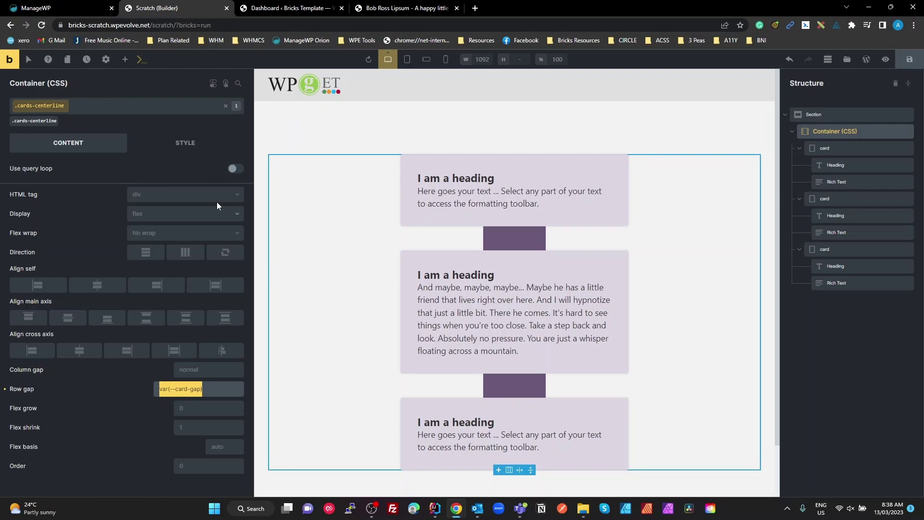
left_click(187, 149)
scroll(141, 434, "down", 3)
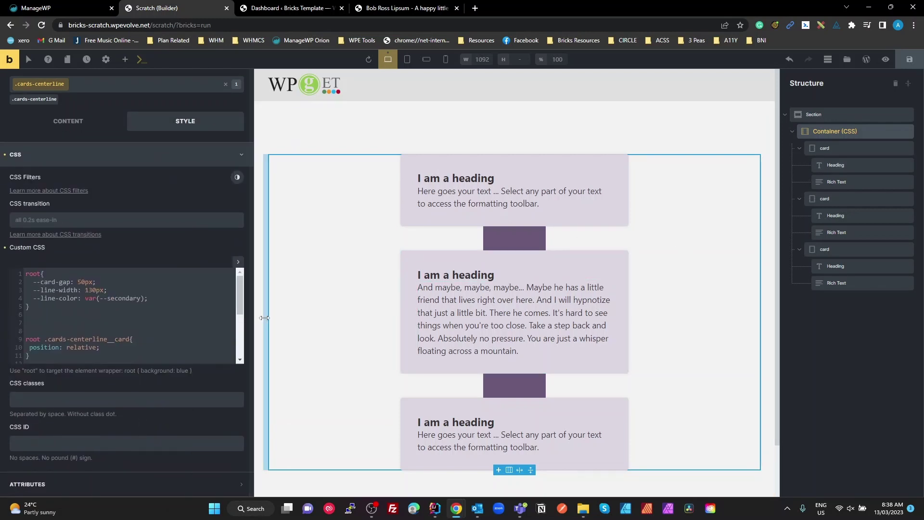
type("root .cards-centerline__card:not(:last-of-type)::after{  content: \"\";   position: absolute;   left: calc(50% - var(--line-width)/2);   top: 100%;   bottom: calc(-1 * var(--card-gap));   width: var(--line-width);   background: var(--line-color); }")
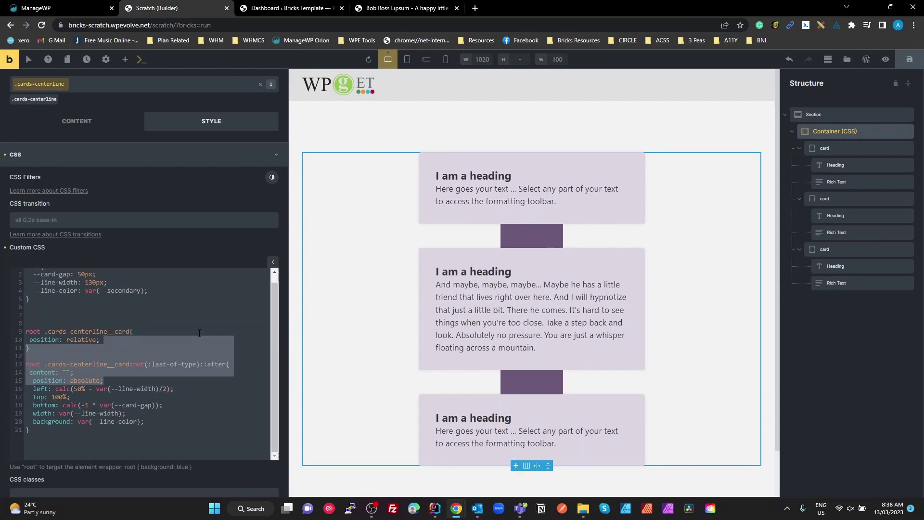
left_click(115, 347)
double_click(89, 339)
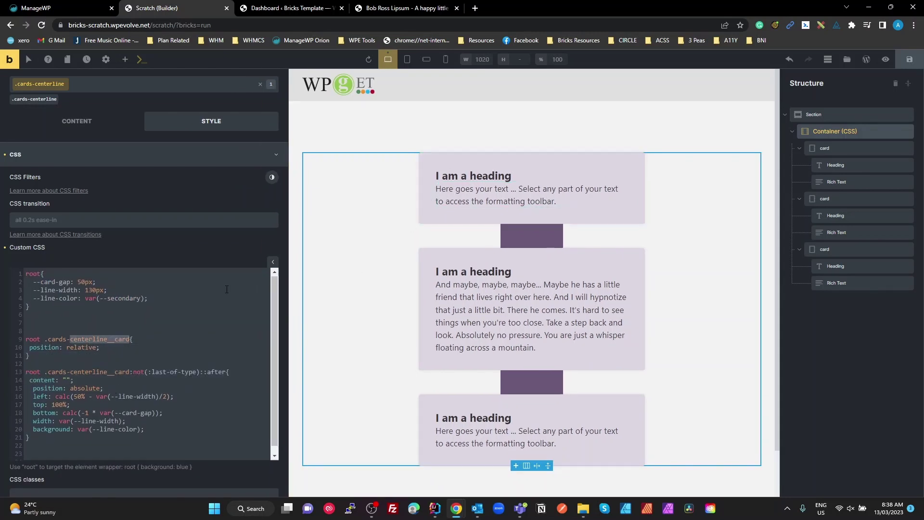
double_click(81, 347)
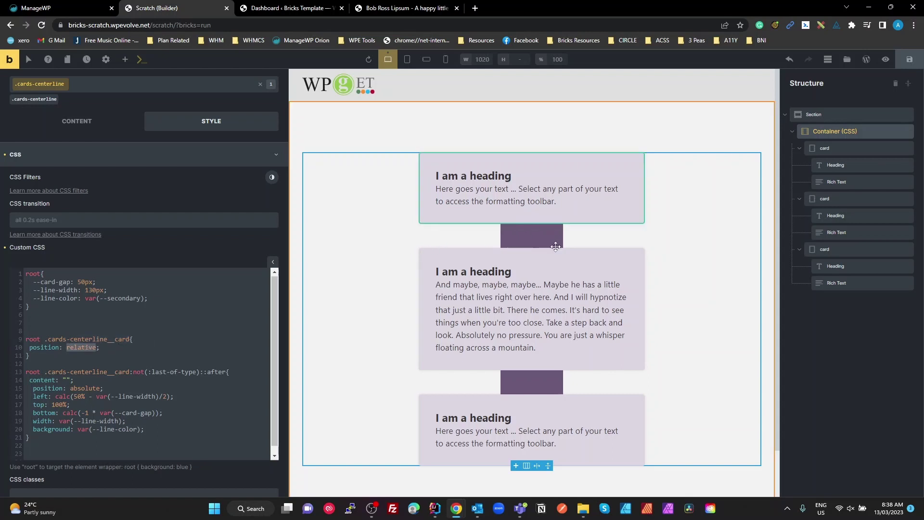
left_click(136, 353)
left_click_drag(46, 372, 126, 373)
double_click(120, 371)
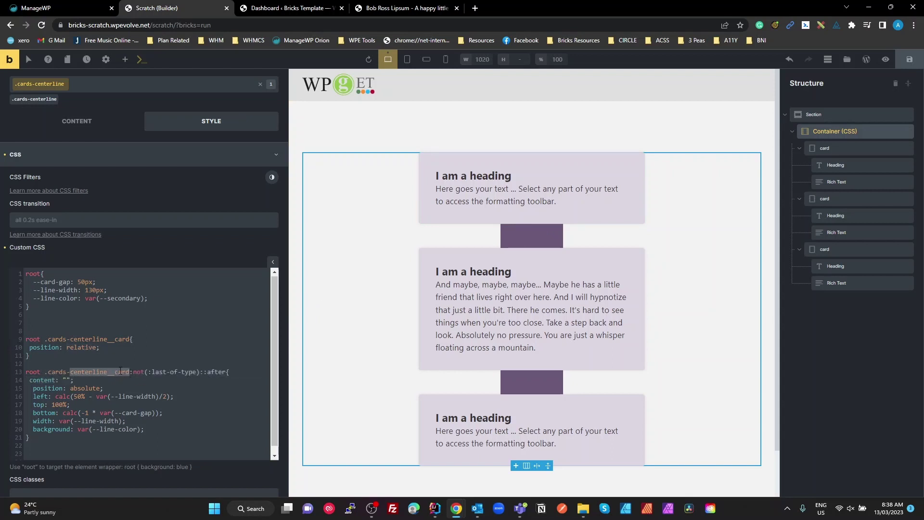
double_click(140, 373)
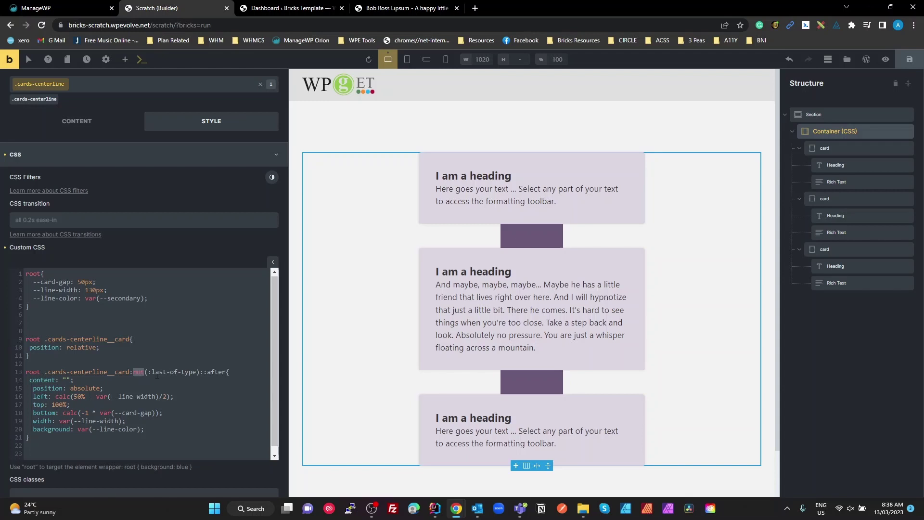
left_click_drag(199, 372, 134, 374)
left_click(140, 384)
left_click_drag(200, 372, 223, 372)
left_click(30, 380)
left_click(70, 380)
left_click_drag(77, 380, 32, 380)
key("ctrl+c")
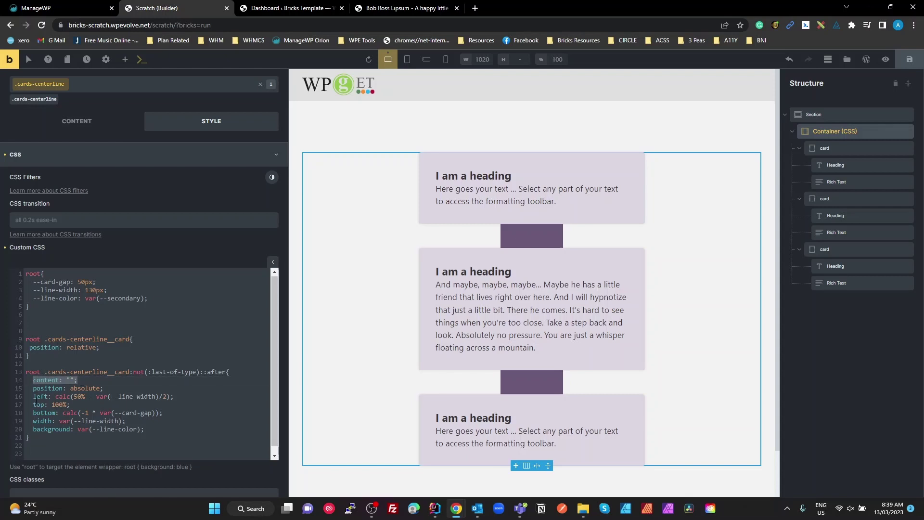
key("BackSpace")
key("ctrl+v")
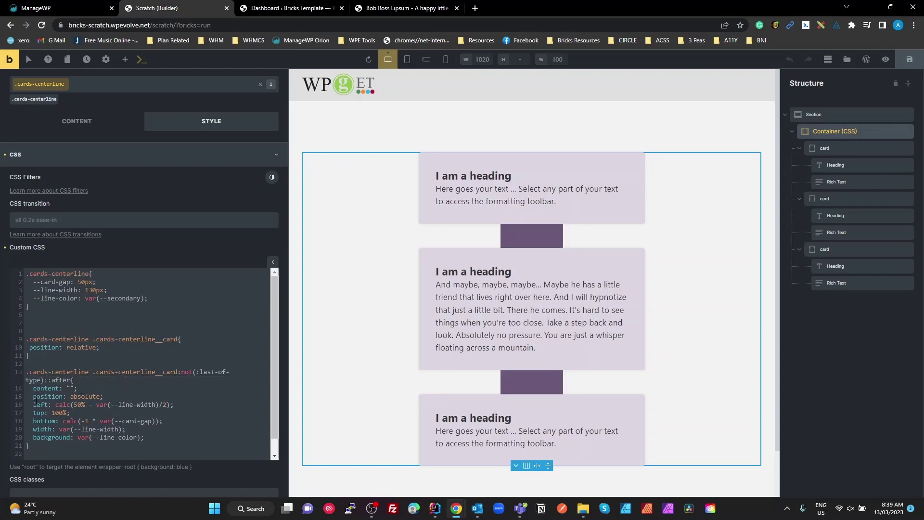
key("ctrl+v")
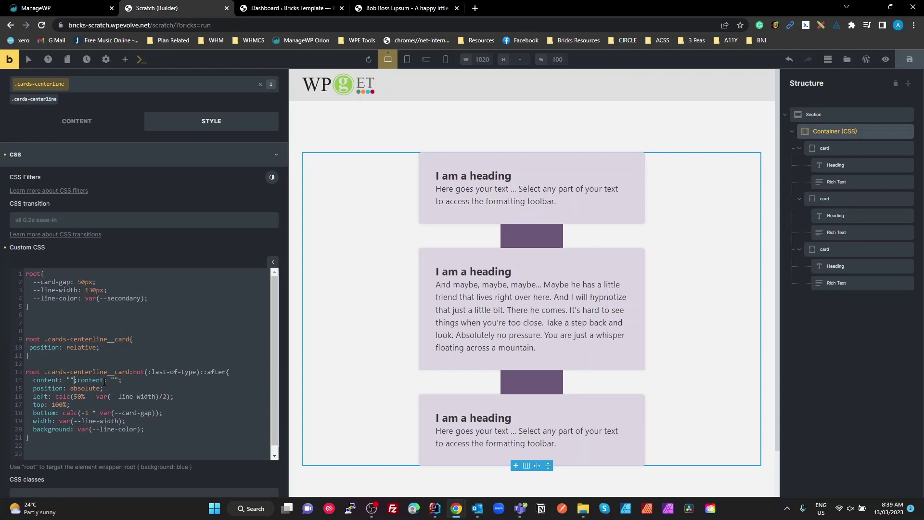
mouse_move(128, 381)
left_mouse_down()
mouse_move(115, 380)
mouse_move(127, 381)
left_mouse_up()
key("BackSpace")
left_click(112, 396)
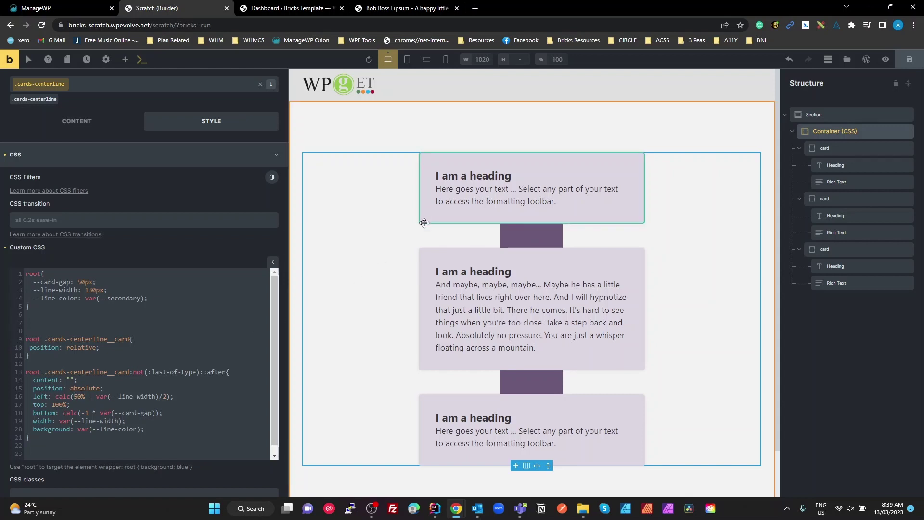
double_click(131, 398)
left_click(158, 396)
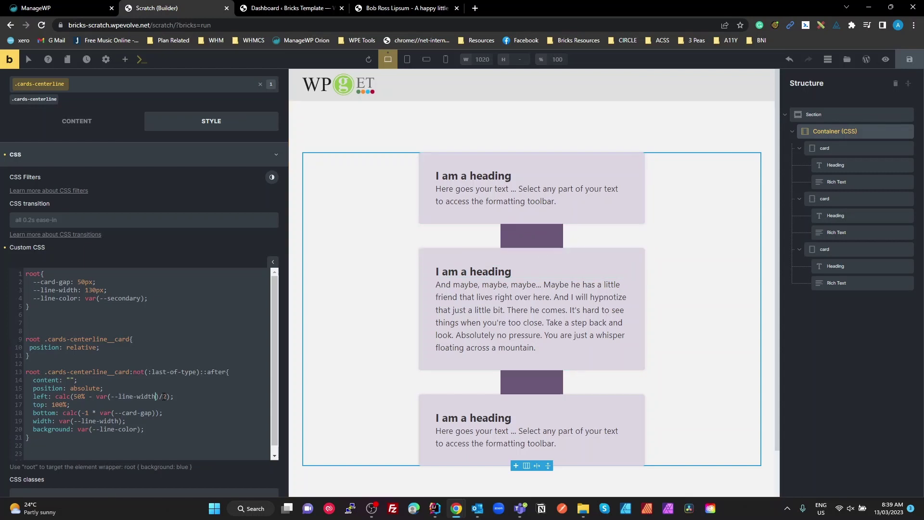
left_click_drag(168, 396, 87, 396)
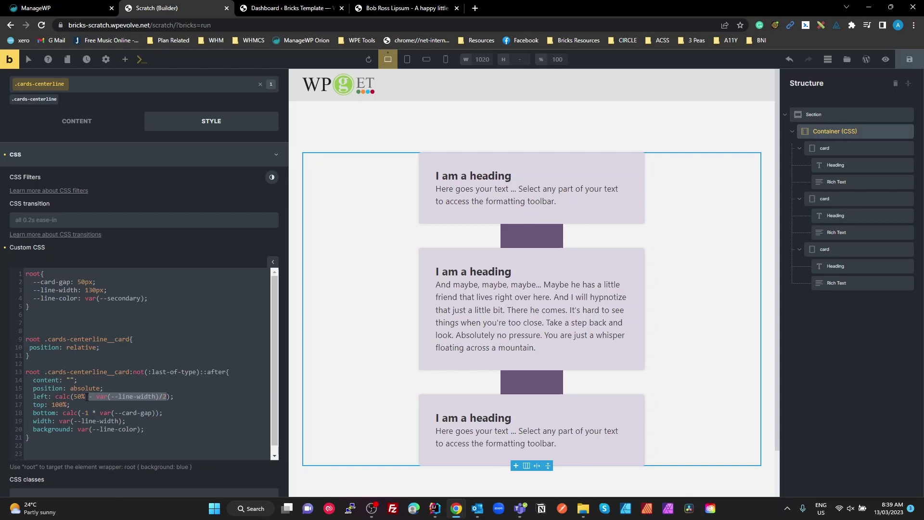
key("BackSpace")
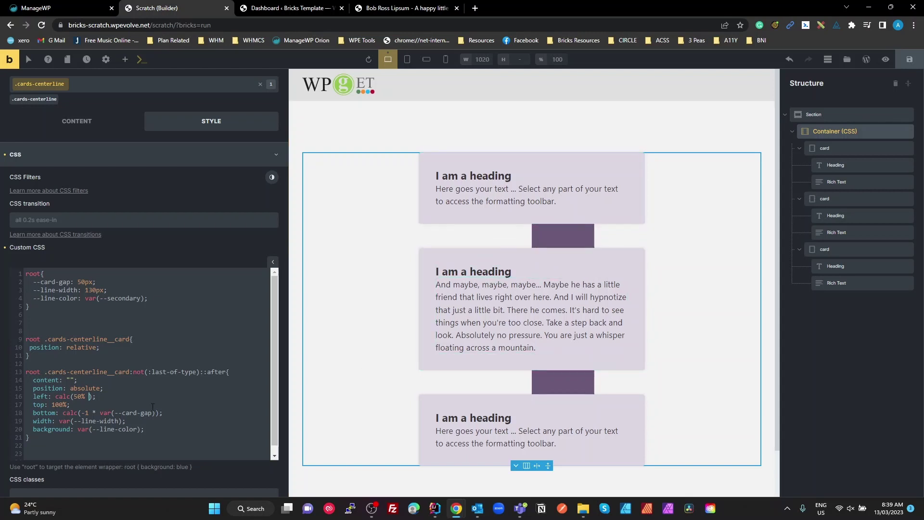
left_click(89, 397)
type("- var(--line-width)/2- var(--line-width)/2")
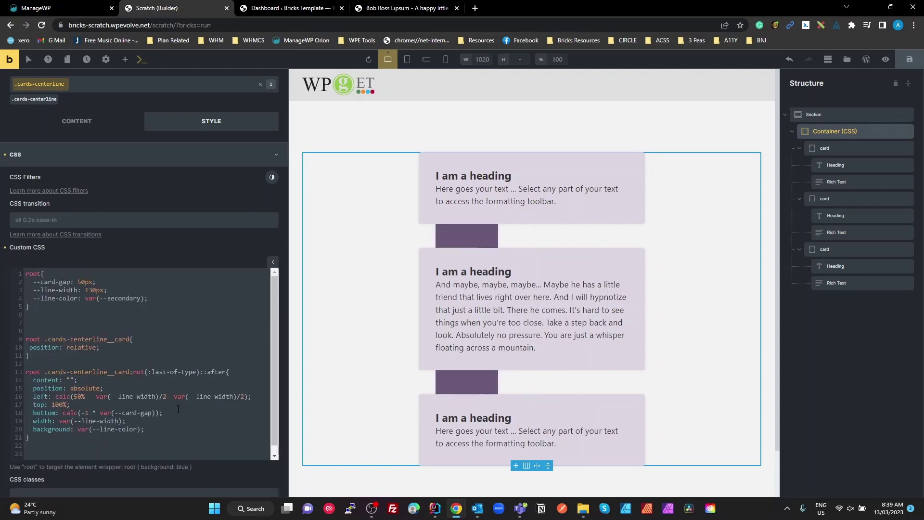
left_click_drag(245, 396, 174, 398)
key("BackSpace")
key("BackSpace")
key("BackSpace")
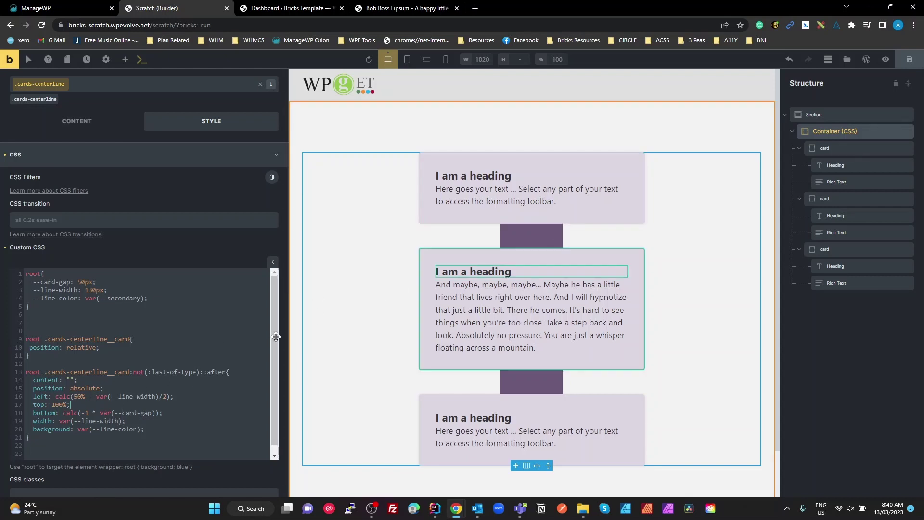
double_click(54, 405)
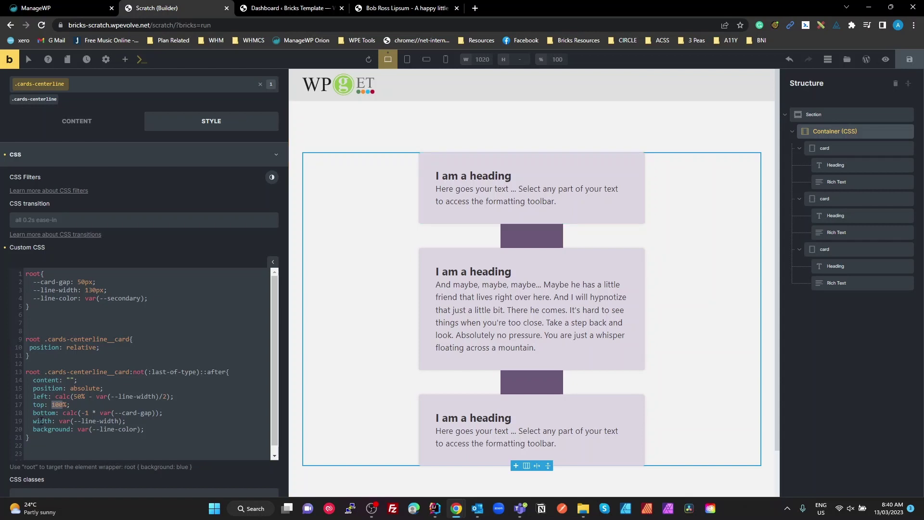
Select the entire .cards-centerline custom CSS, from the last line up to line 1
left_click(85, 413)
left_click(93, 421)
scroll(160, 416, "down", 1)
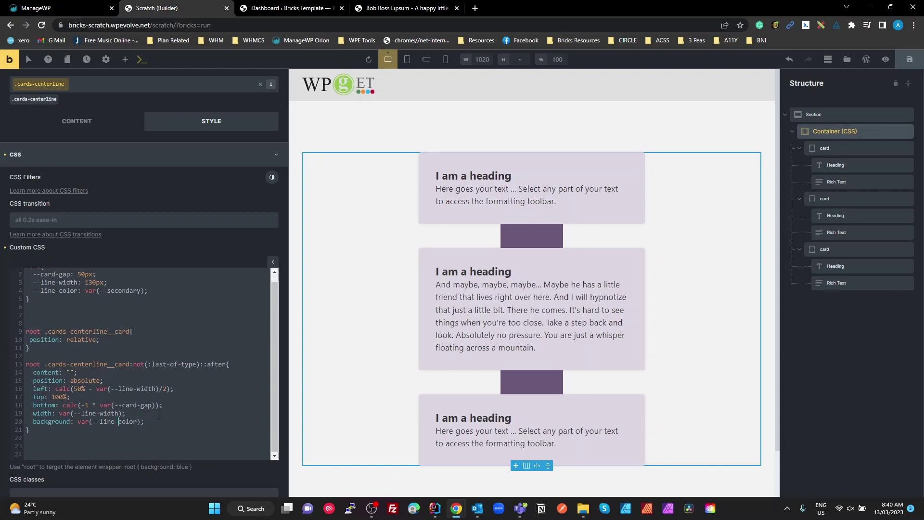
scroll(156, 430, "up", 1)
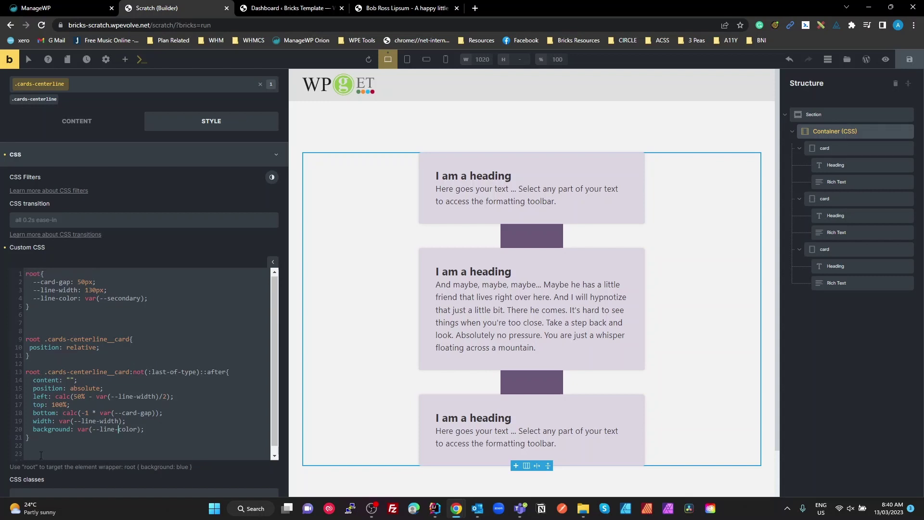
left_click_drag(41, 445, 27, 271)
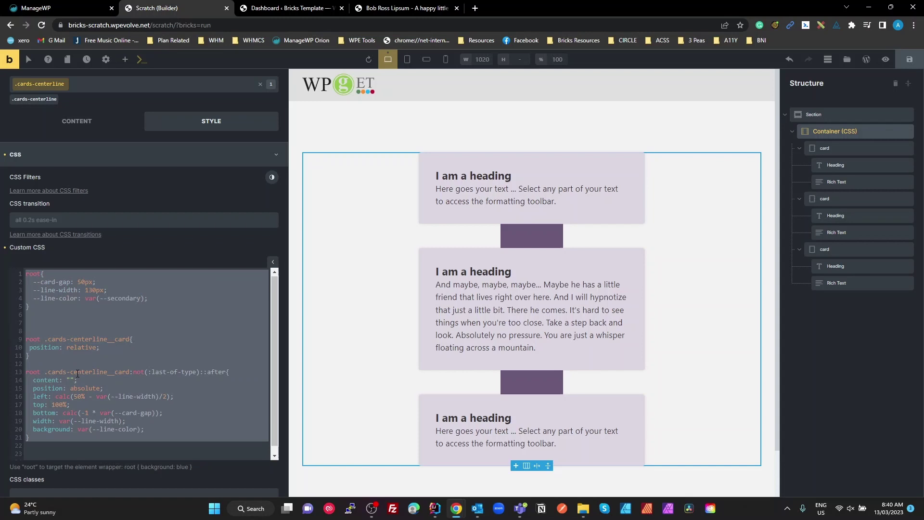